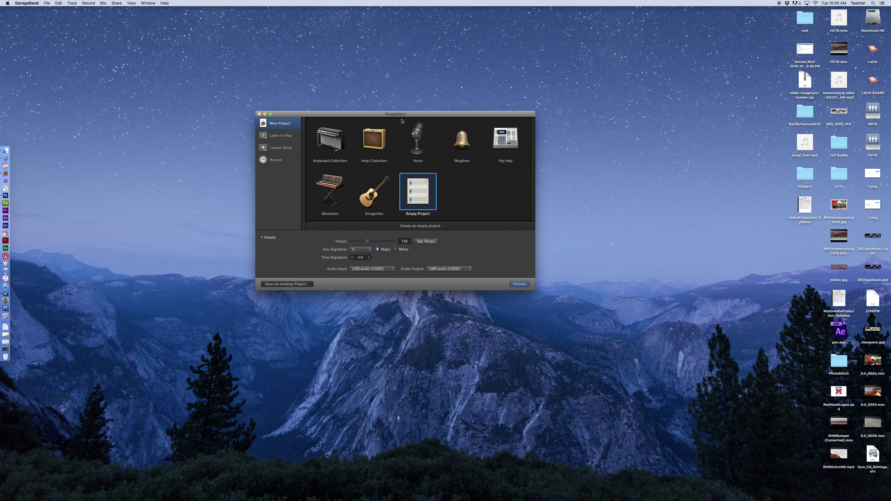
# Step: Show the Recent projects list in the chooser, where SC16_RHM_Bumper is listed
pyautogui.moveTo(401, 121); pyautogui.dragTo(398, 124)
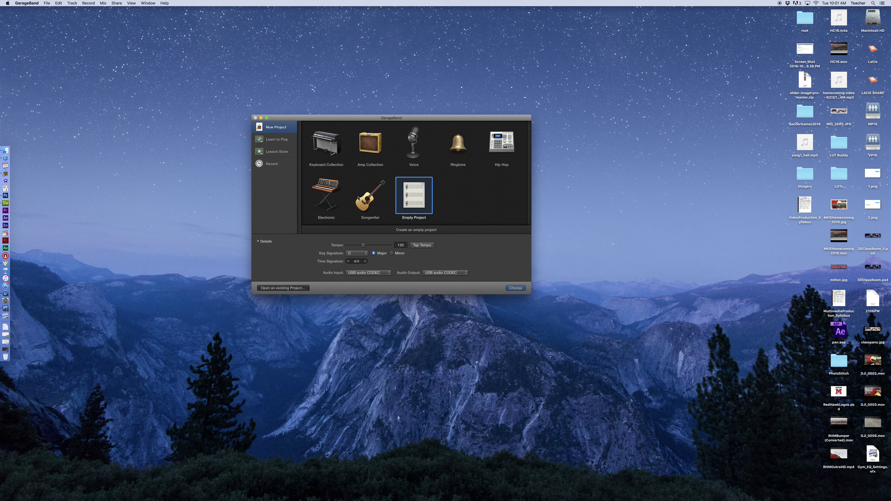
pyautogui.click(271, 163)
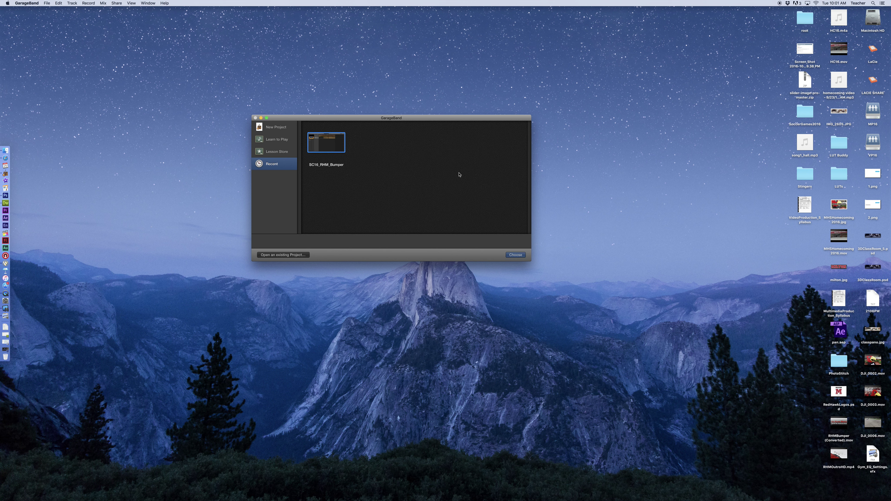
# Step: Browse the GarageBand folder of existing projects, then close it without opening one
pyautogui.click(277, 255)
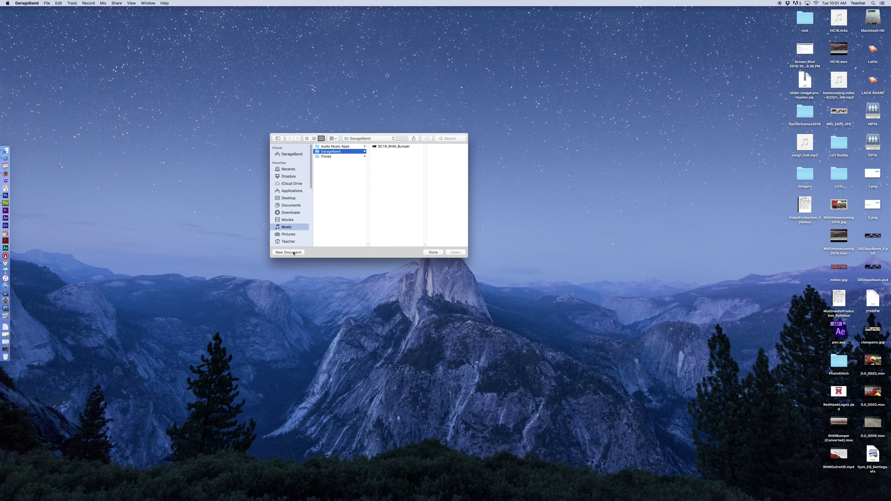
pyautogui.click(433, 253)
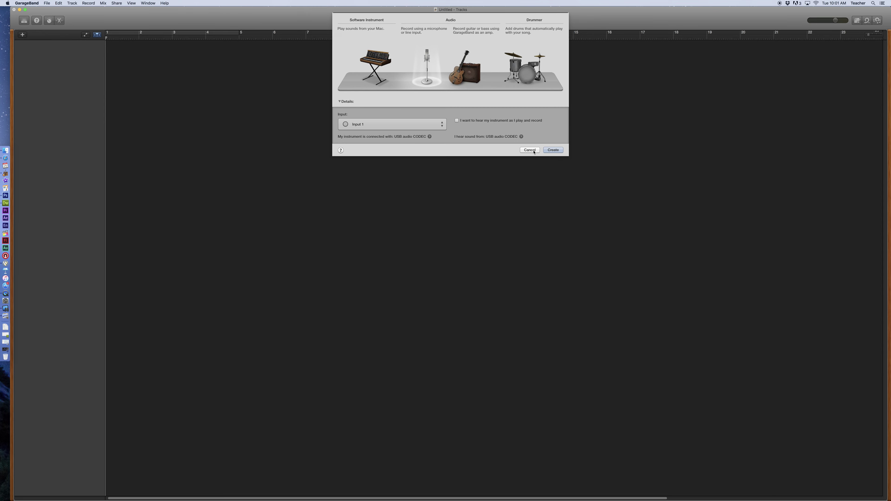
# Step: Create the empty project with a single audio track named Audio 1
pyautogui.click(554, 150)
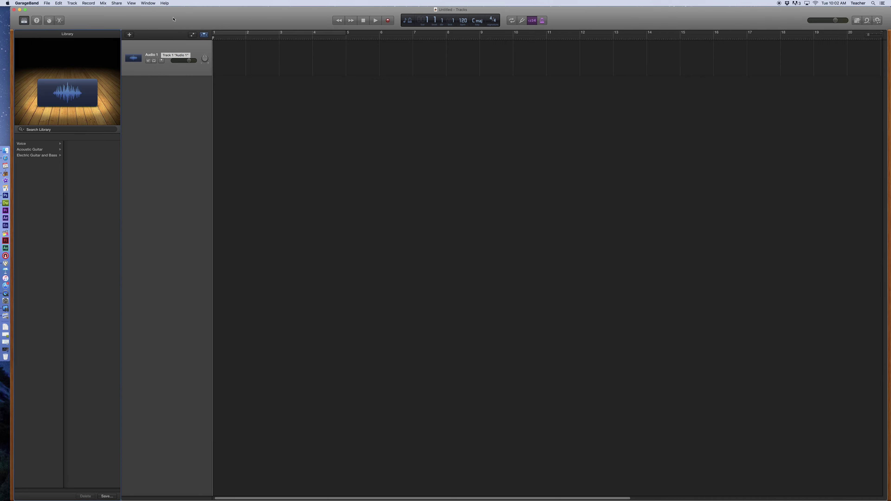
# Step: Turn off count-in and metronome, then preview Armament Beat 02 among the Beats loops
pyautogui.moveTo(172, 17); pyautogui.dragTo(174, 19)
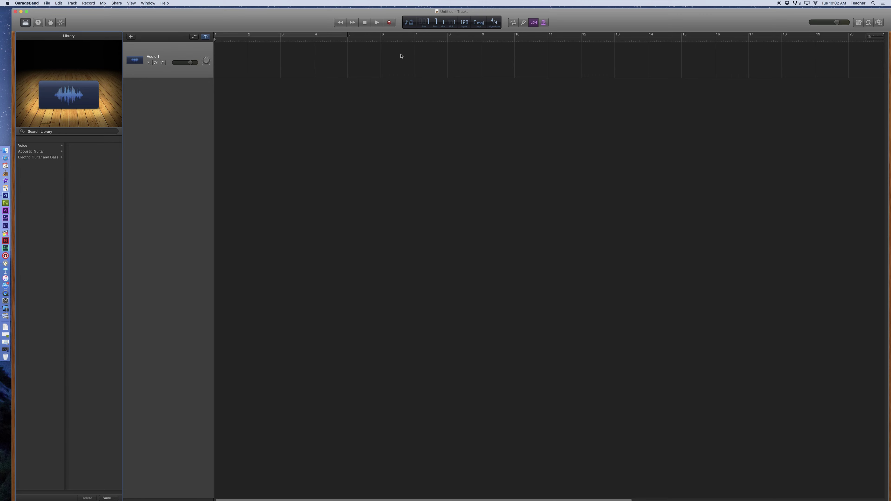
pyautogui.click(536, 25)
pyautogui.click(869, 22)
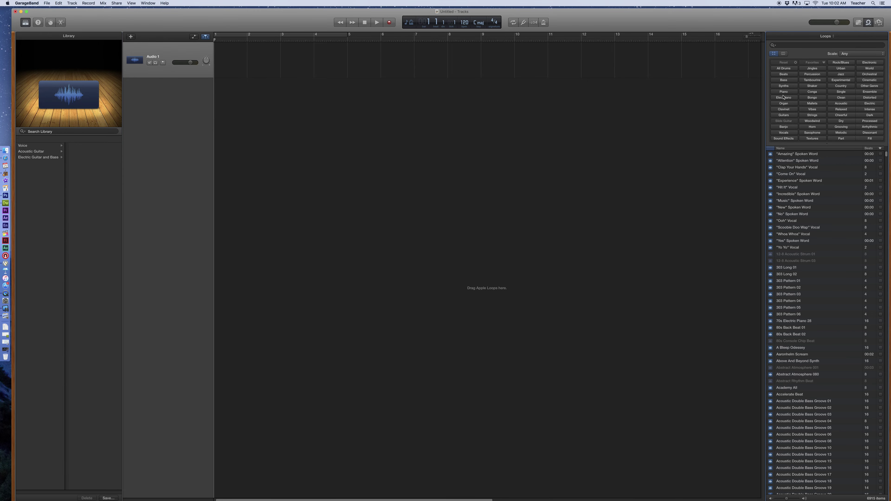
pyautogui.click(785, 75)
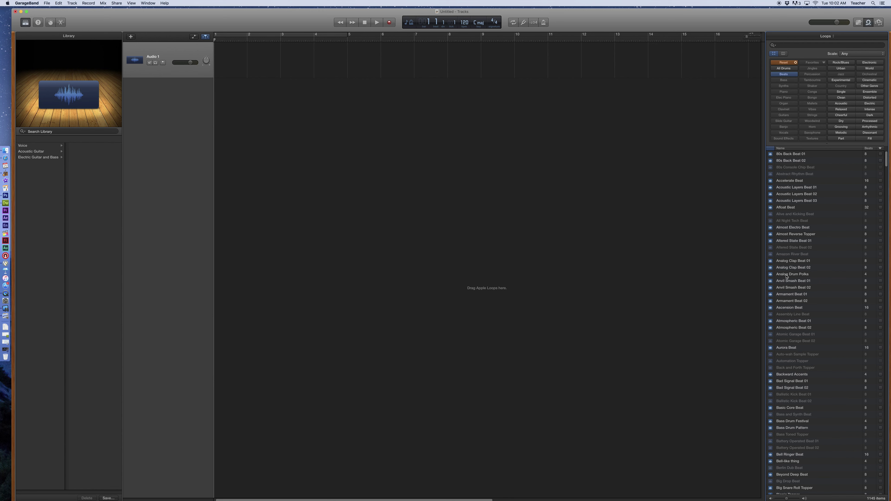
pyautogui.click(790, 302)
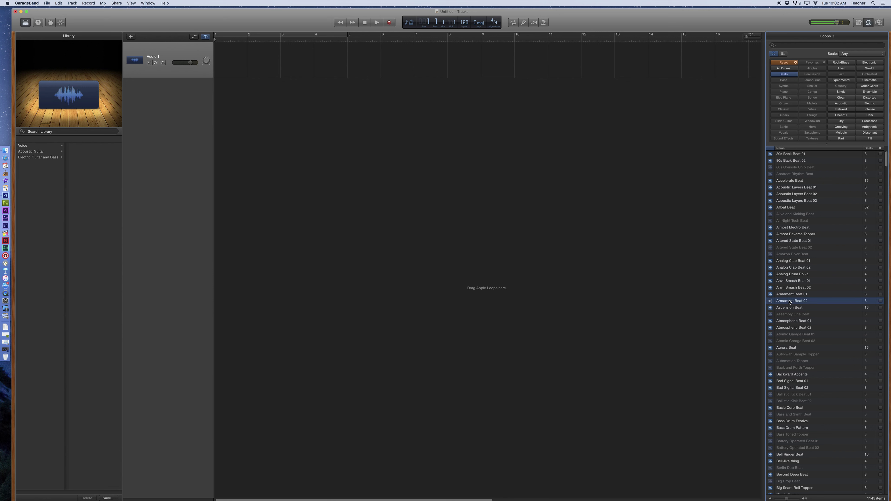
# Step: Place Armament Beat 02 at bar 1 on Audio 1, trimmed to end just after bar 2
pyautogui.moveTo(789, 303); pyautogui.dragTo(218, 67)
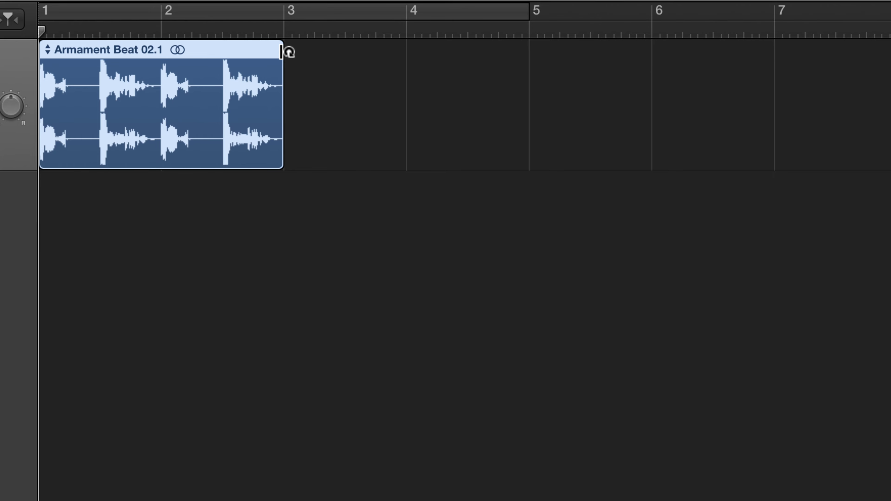
pyautogui.moveTo(286, 52); pyautogui.dragTo(649, 50)
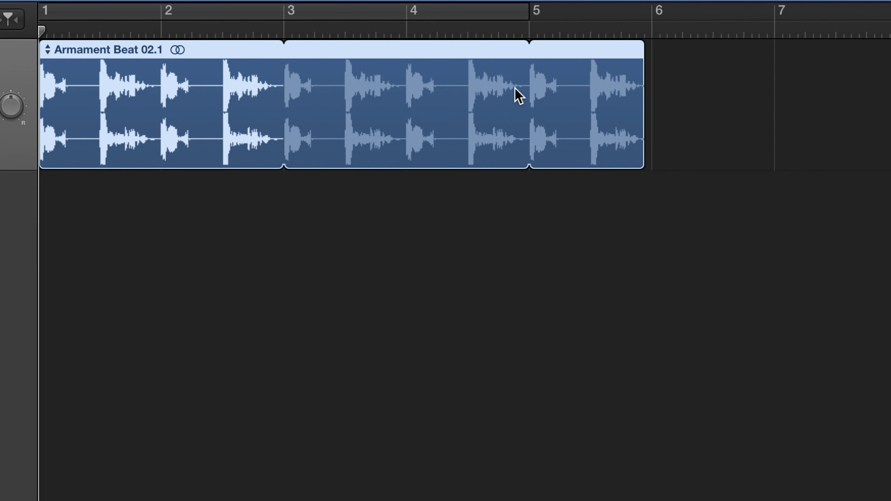
pyautogui.moveTo(638, 41); pyautogui.dragTo(284, 69)
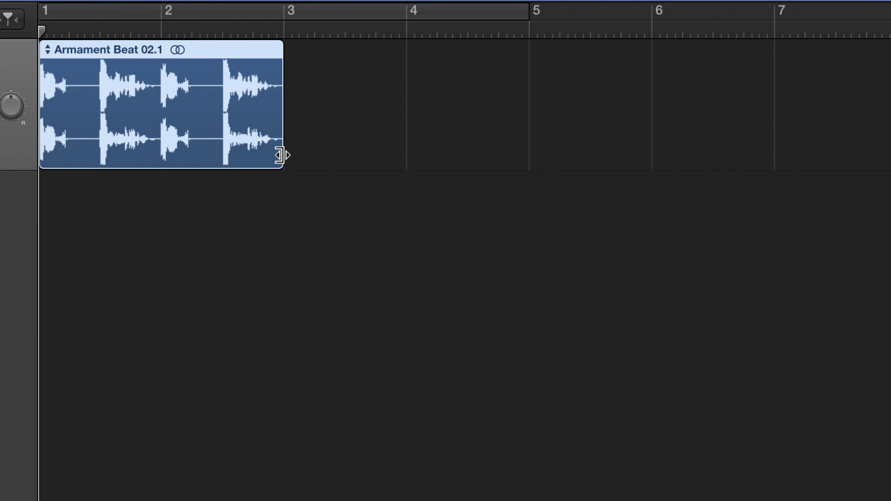
pyautogui.moveTo(280, 156); pyautogui.dragTo(197, 161)
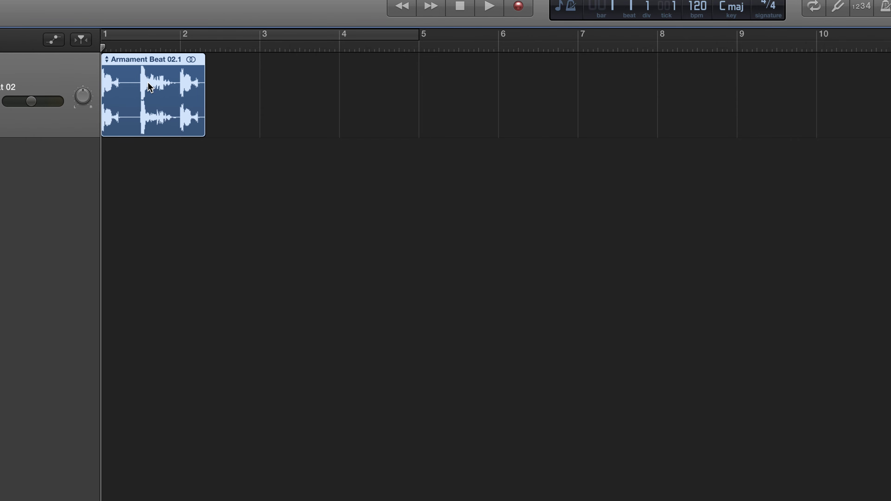
# Step: Split the beat region at beats 1.2.3 and 1.4.4
pyautogui.moveTo(111, 53); pyautogui.dragTo(134, 54)
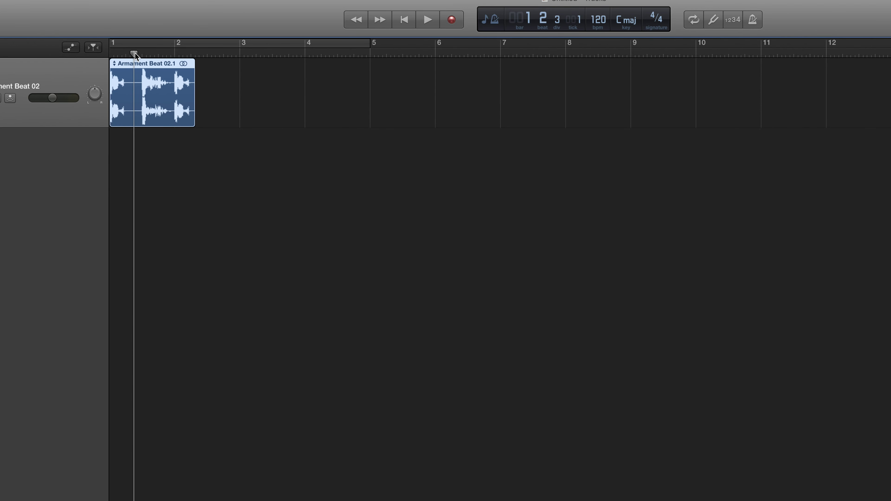
pyautogui.press('super+f')
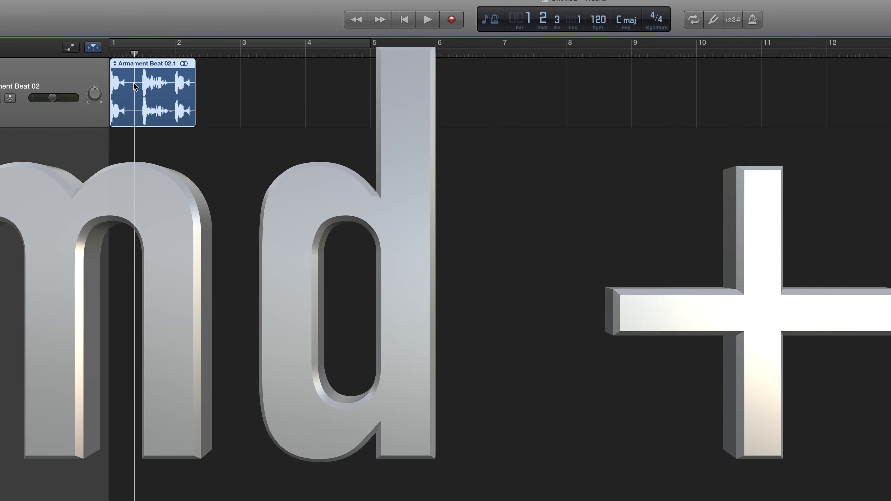
pyautogui.press('super+t')
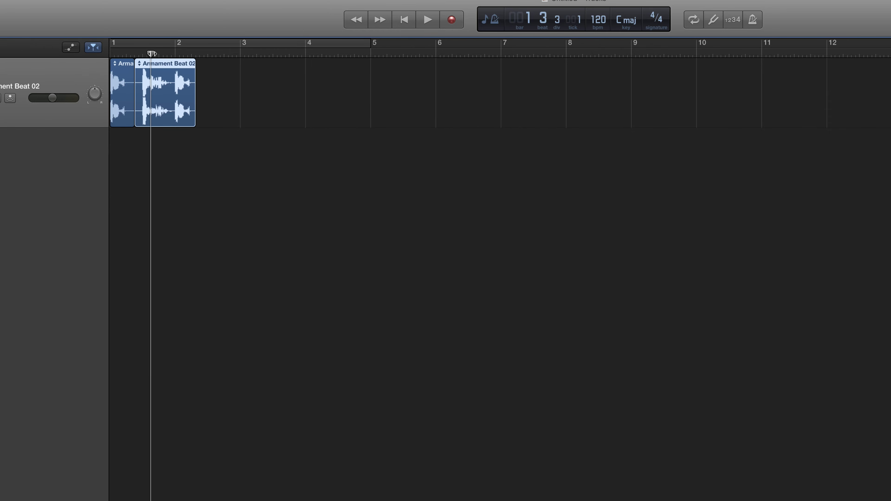
pyautogui.moveTo(151, 53); pyautogui.dragTo(171, 53)
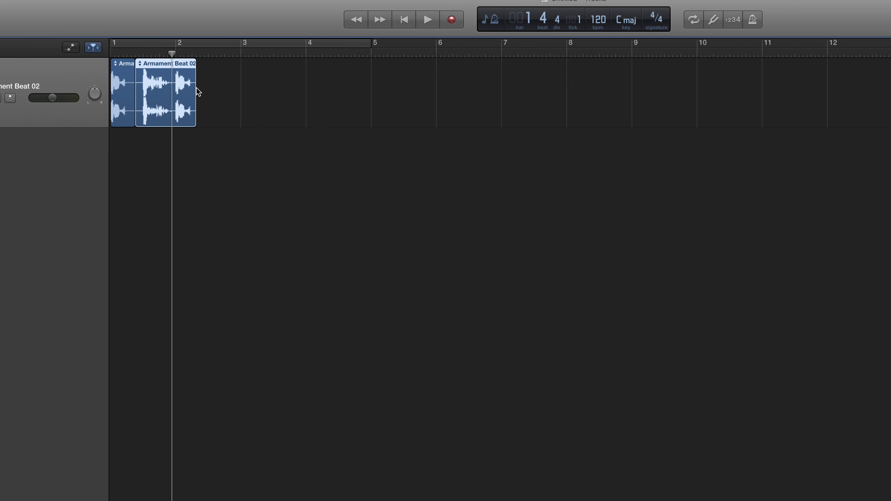
pyautogui.press('super+t')
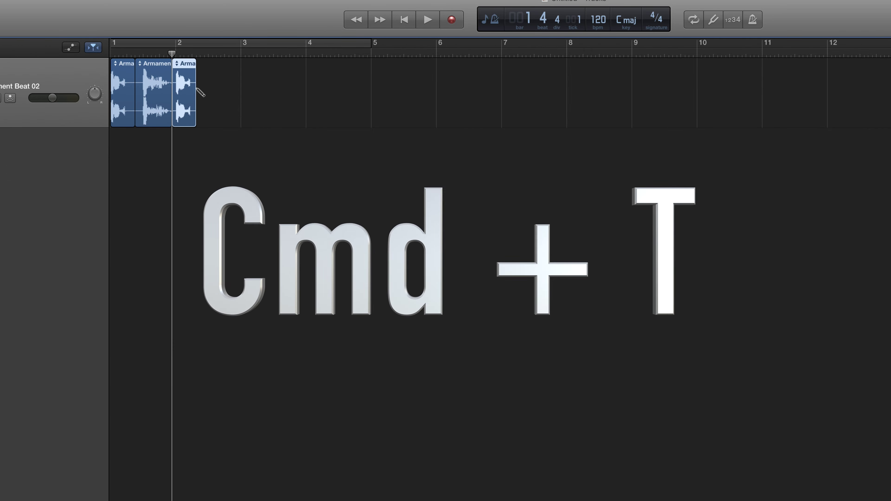
# Step: Delete the middle slice and move the last slice left toward the first
pyautogui.click(153, 72)
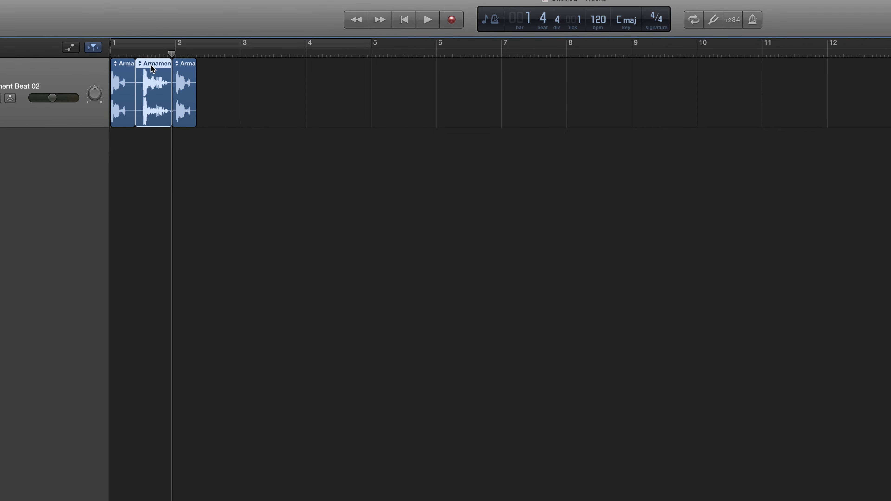
pyautogui.press('Delete')
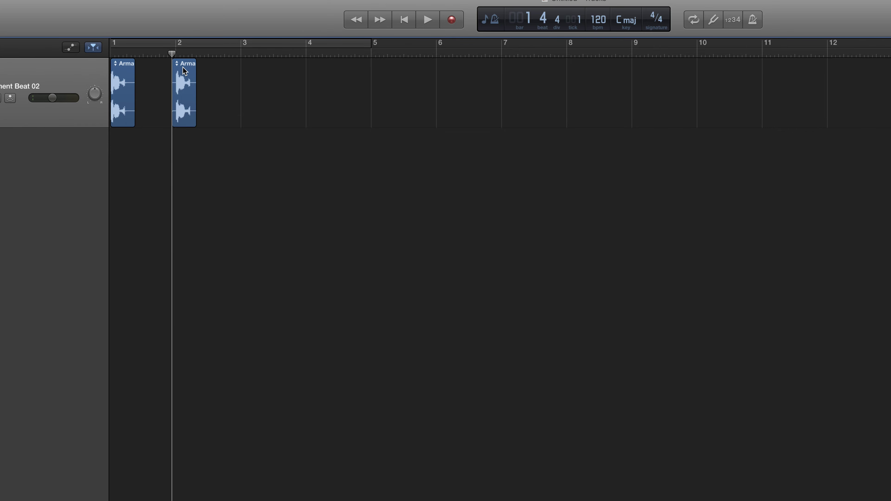
pyautogui.moveTo(185, 70); pyautogui.dragTo(148, 69)
# Step: Butt the last slice against the first and play the shortened beat from the start
pyautogui.click(171, 54)
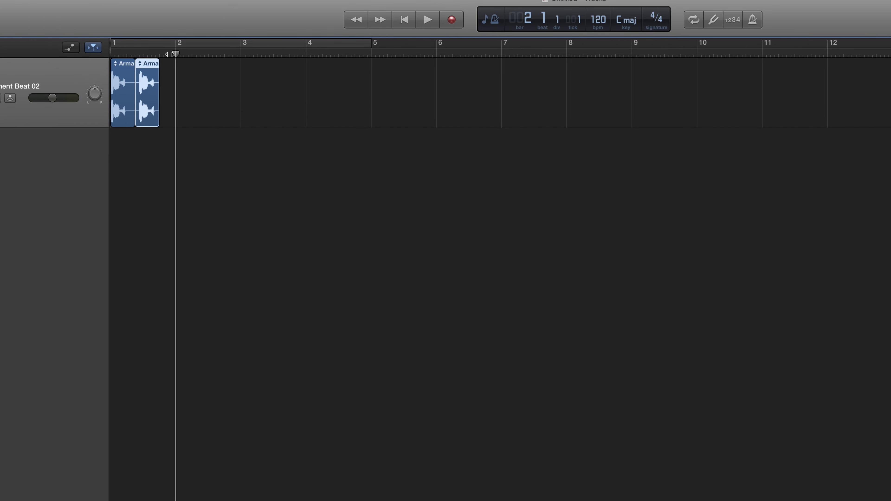
pyautogui.press('Return')
pyautogui.press('space')
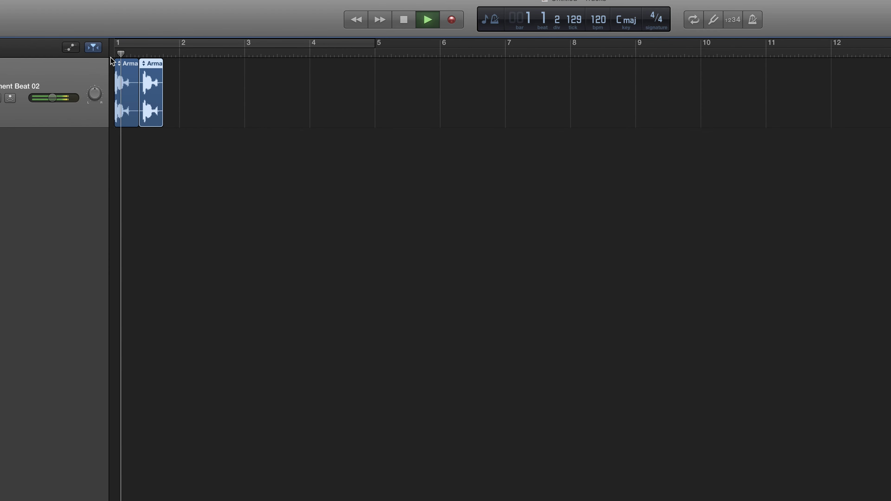
pyautogui.press('space')
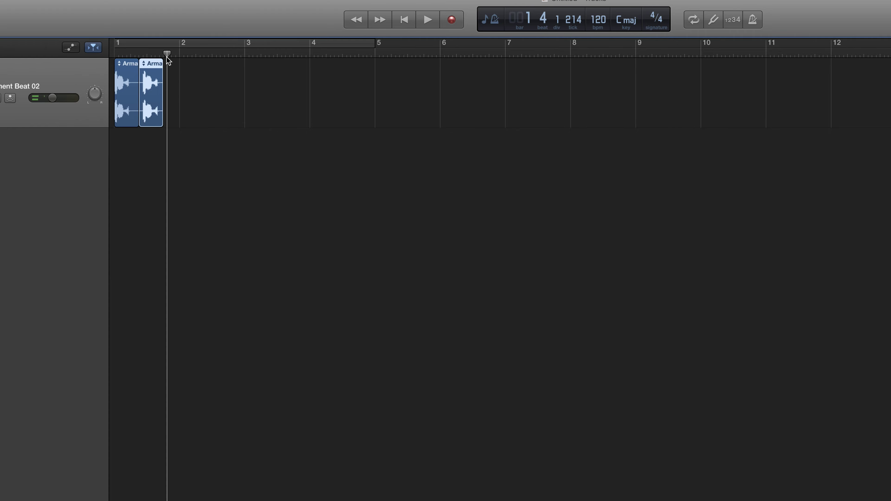
pyautogui.moveTo(167, 58); pyautogui.dragTo(191, 53)
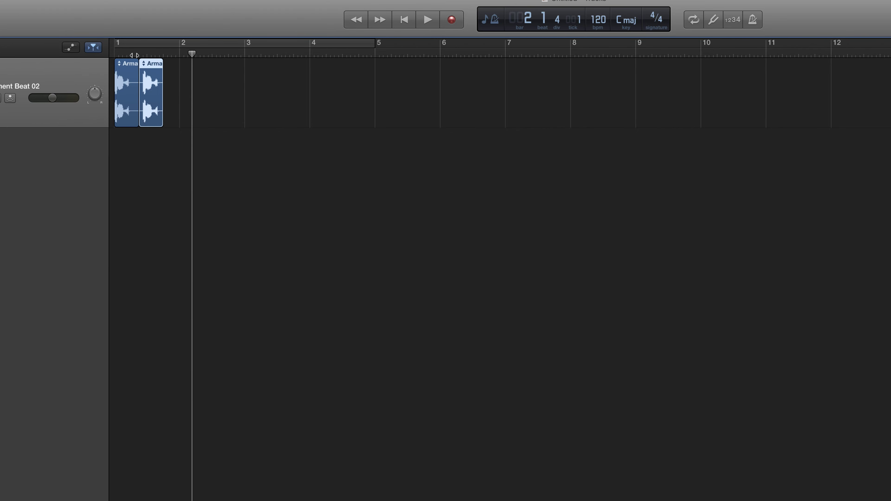
# Step: Copy both beat slices and paste repeats so the beat runs from bar 1 to bar 5
pyautogui.click(132, 64)
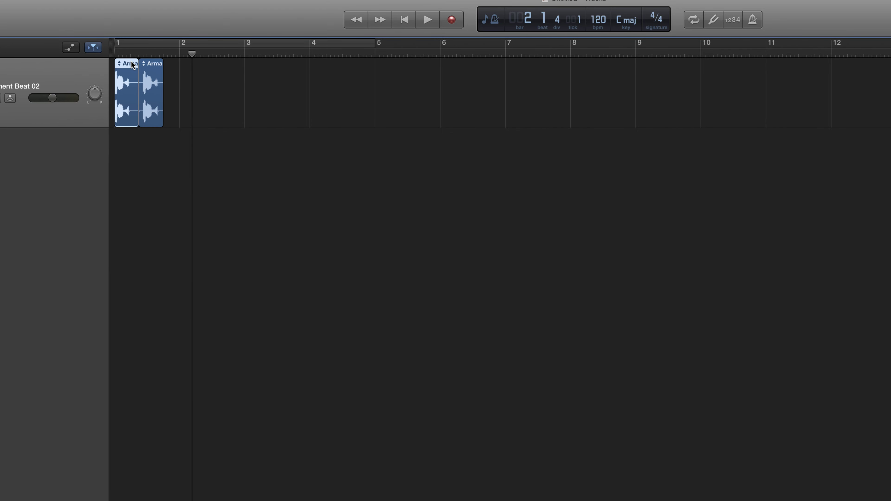
pyautogui.keyDown('shift'); pyautogui.click(152, 66); pyautogui.keyUp('shift')
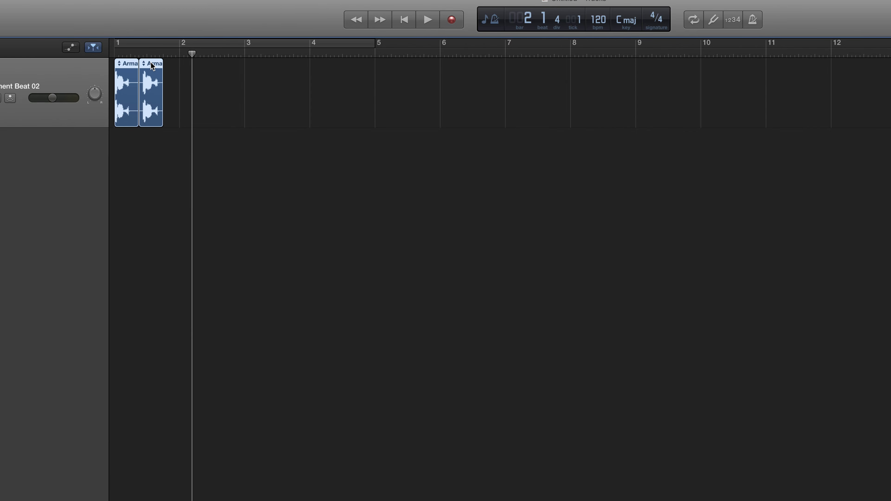
pyautogui.press('super+c')
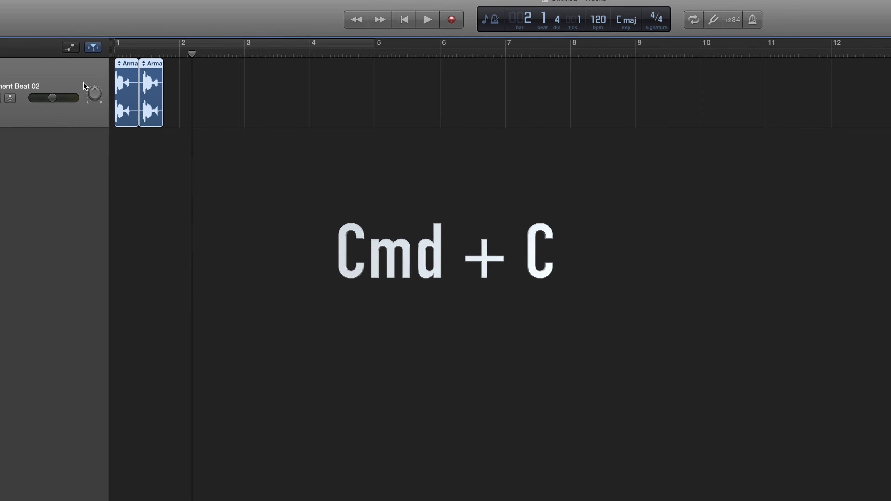
pyautogui.moveTo(191, 53); pyautogui.dragTo(163, 54)
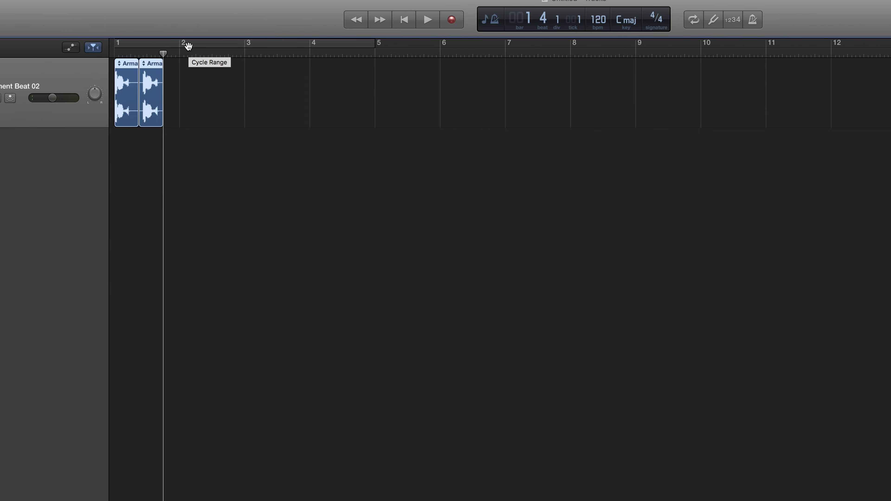
pyautogui.press('super+v')
pyautogui.press('super+v')
pyautogui.press('super+v')
pyautogui.press('super+v')
pyautogui.press('super+v')
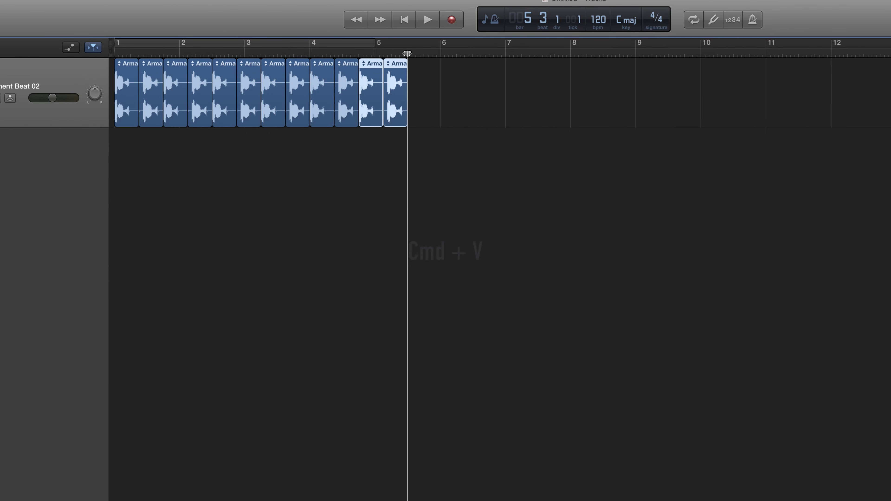
pyautogui.moveTo(407, 54); pyautogui.dragTo(285, 54)
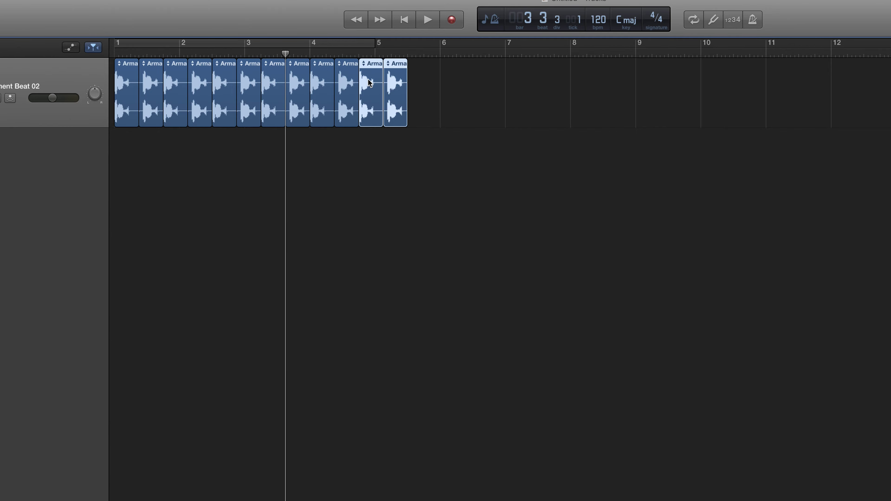
pyautogui.click(413, 149)
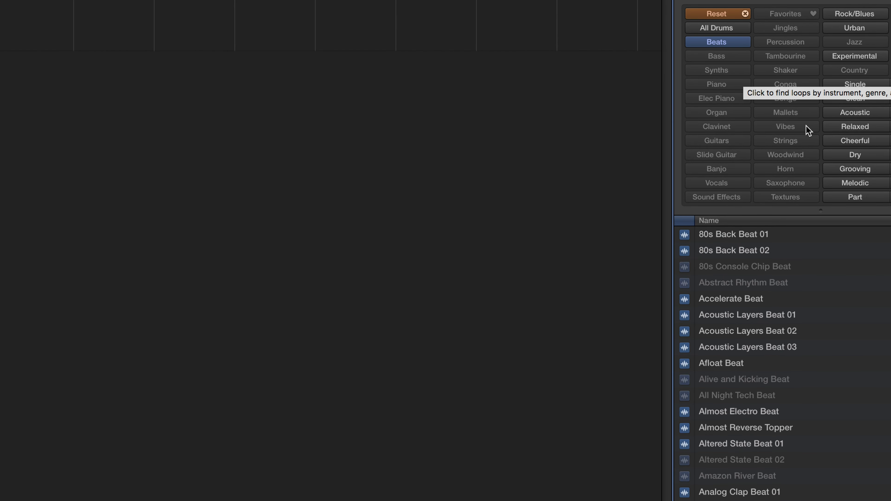
# Step: Reset the loop keywords and filter to Banjo to list the Down Home Banjo loops
pyautogui.click(745, 13)
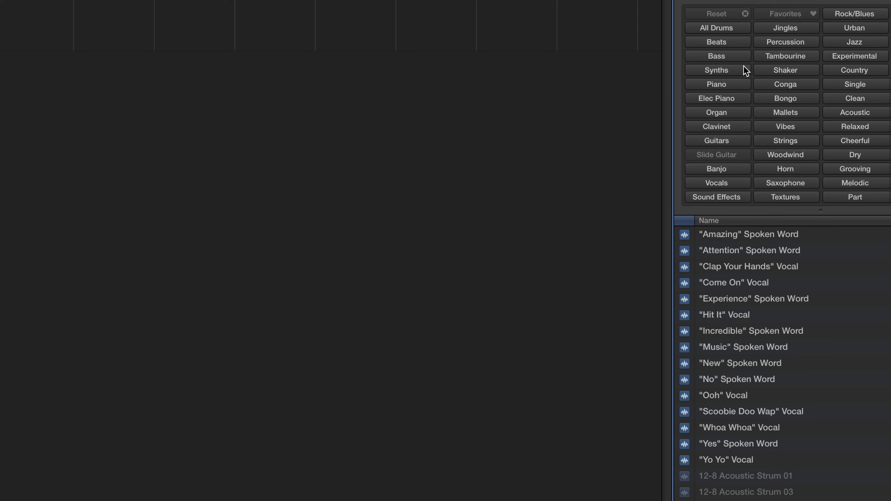
pyautogui.click(729, 169)
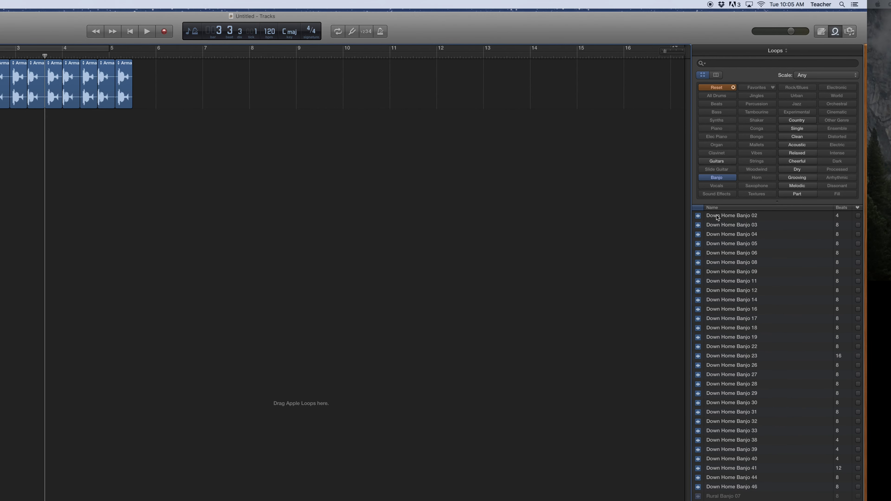
# Step: Add Down Home Banjo 02 as a new track at bar 1, looped to about bar 11
pyautogui.moveTo(716, 205); pyautogui.dragTo(313, 145)
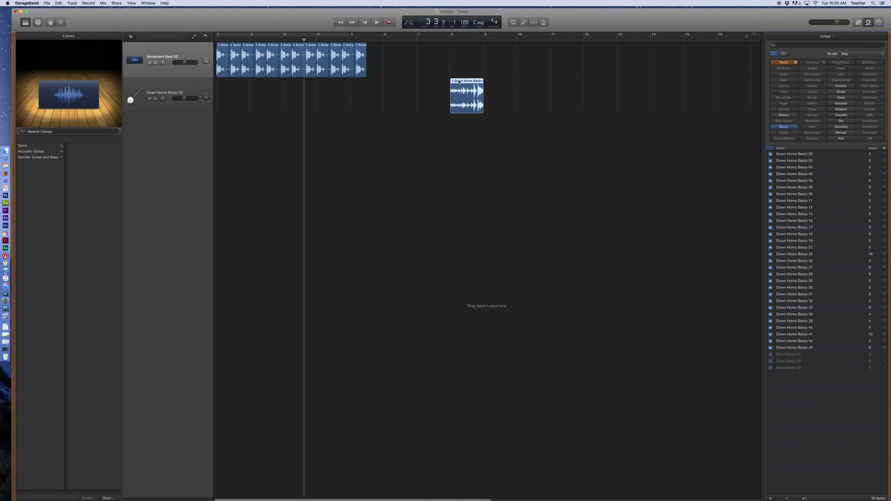
pyautogui.moveTo(461, 84); pyautogui.dragTo(227, 85)
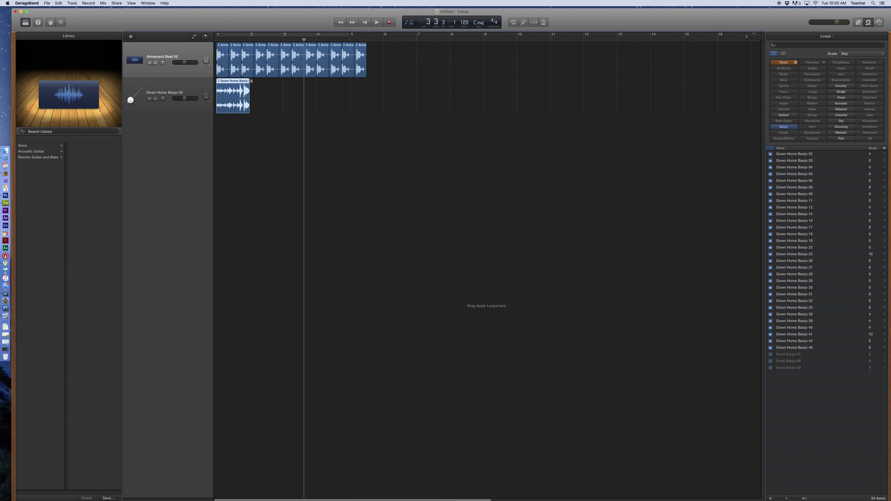
pyautogui.moveTo(251, 80); pyautogui.dragTo(551, 87)
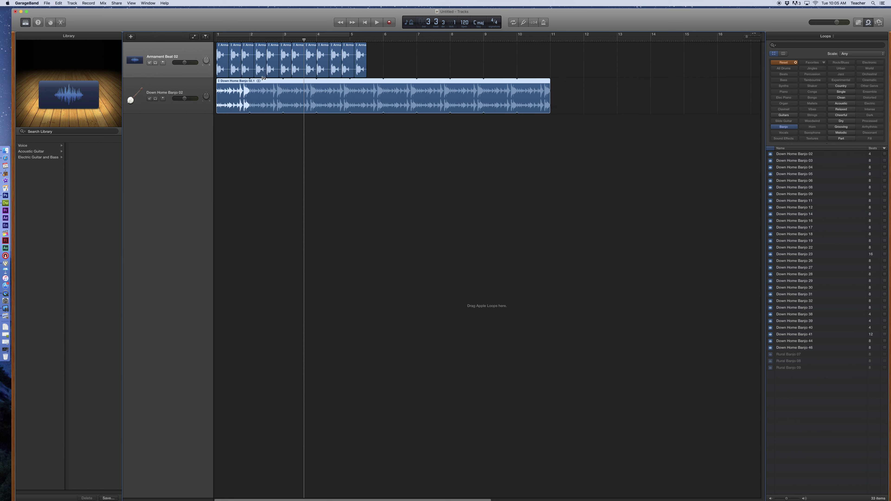
pyautogui.moveTo(304, 40)
pyautogui.mouseDown()
pyautogui.moveTo(216, 40)
pyautogui.moveTo(304, 39)
pyautogui.mouseUp()
pyautogui.click(187, 62)
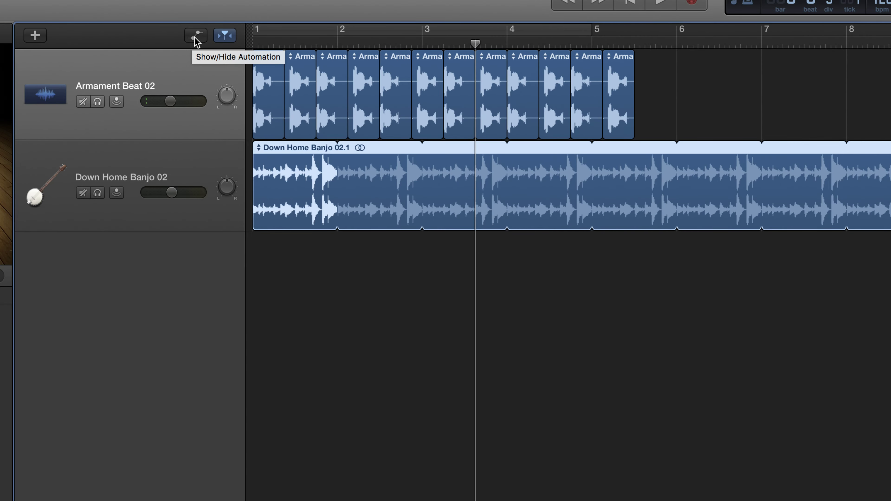
# Step: Add banjo volume automation rising from near silence at bar 1 to full level at bar 4
pyautogui.click(196, 35)
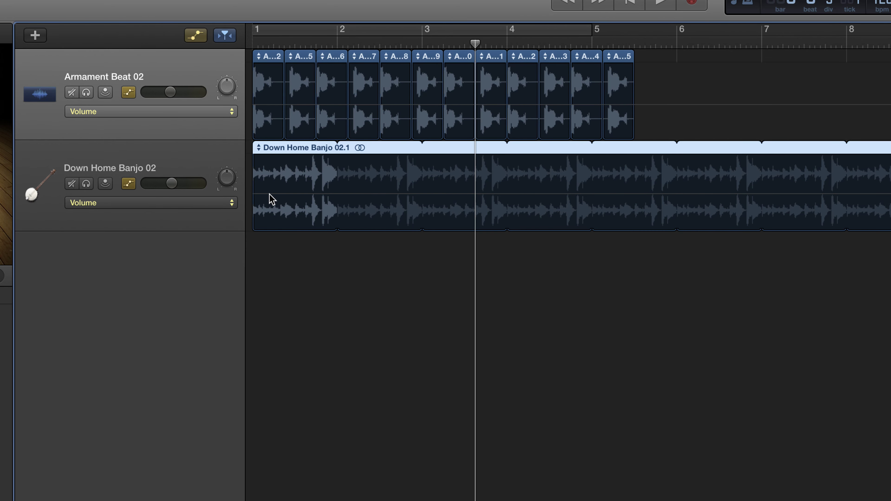
pyautogui.click(254, 194)
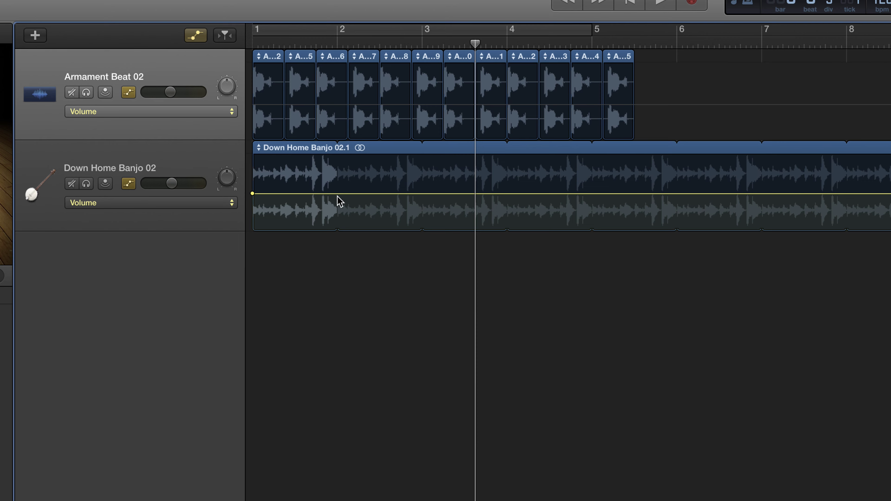
pyautogui.click(338, 194)
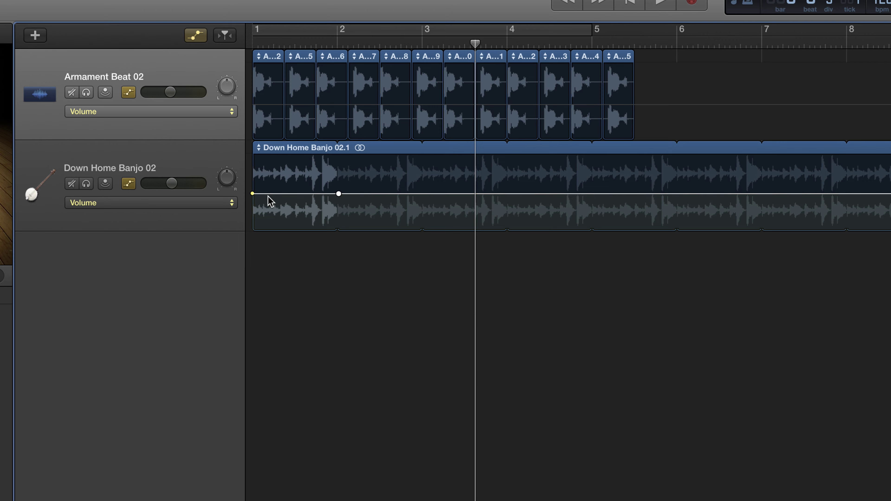
pyautogui.moveTo(253, 194); pyautogui.dragTo(253, 229)
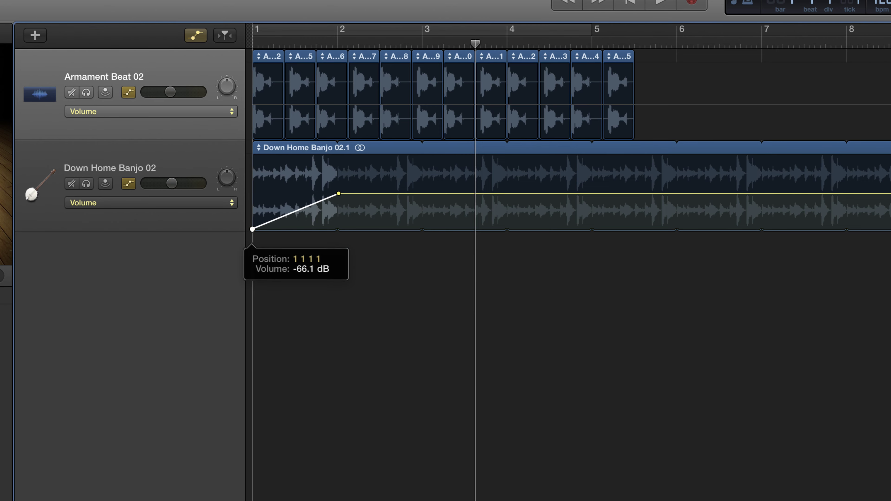
pyautogui.moveTo(338, 194); pyautogui.dragTo(508, 194)
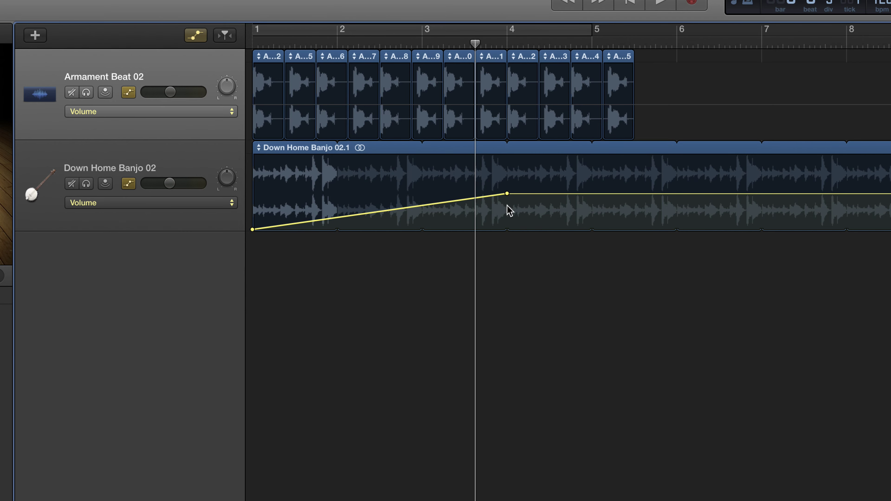
# Step: Return the playhead to the start, then move it forward to bar 5
pyautogui.moveTo(475, 43); pyautogui.dragTo(253, 42)
pyautogui.moveTo(249, 76); pyautogui.dragTo(281, 100)
pyautogui.press('super+f')
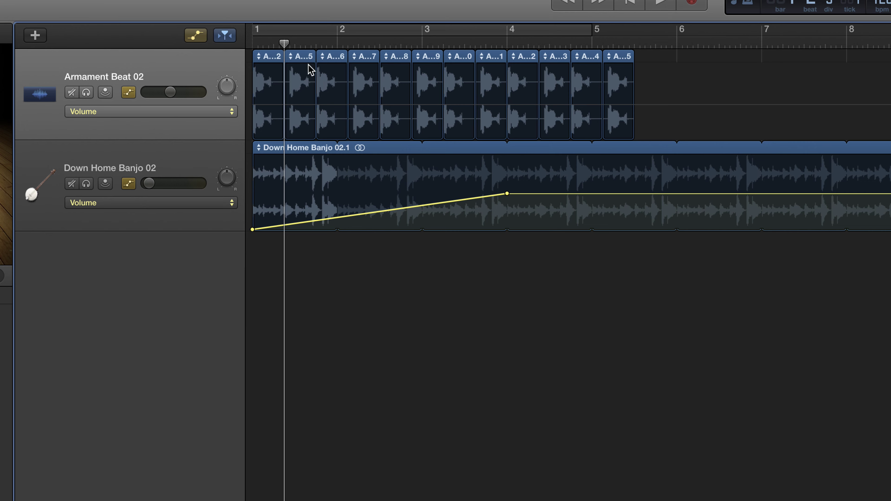
pyautogui.moveTo(285, 43); pyautogui.dragTo(590, 62)
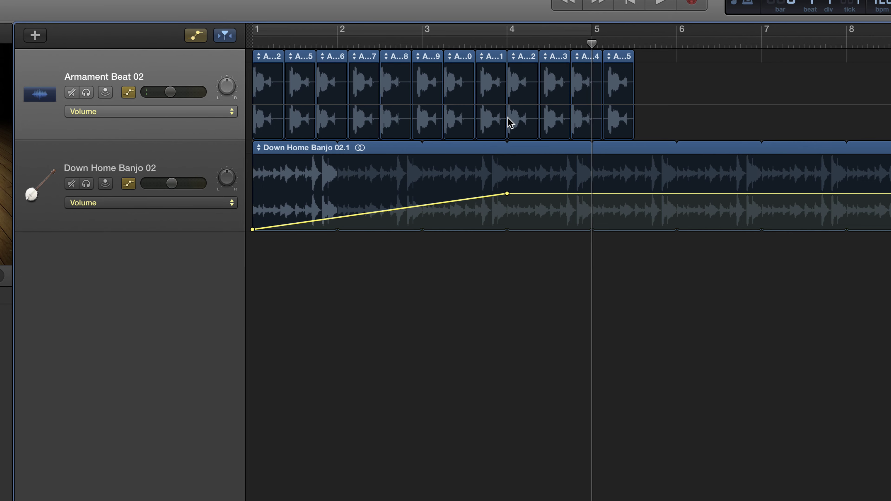
# Step: Fade the banjo out from bar 5 to silence at bar 11, with the playhead at bar 12
pyautogui.moveTo(551, 99); pyautogui.dragTo(551, 114)
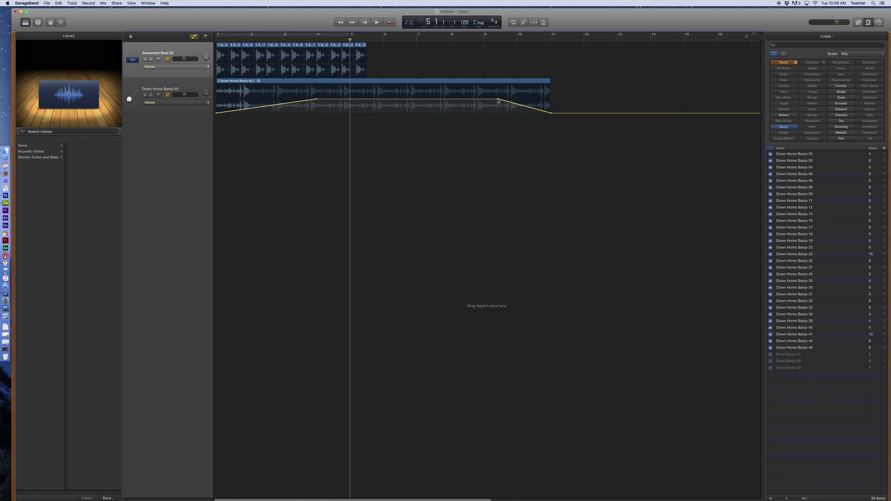
pyautogui.moveTo(499, 101); pyautogui.dragTo(359, 100)
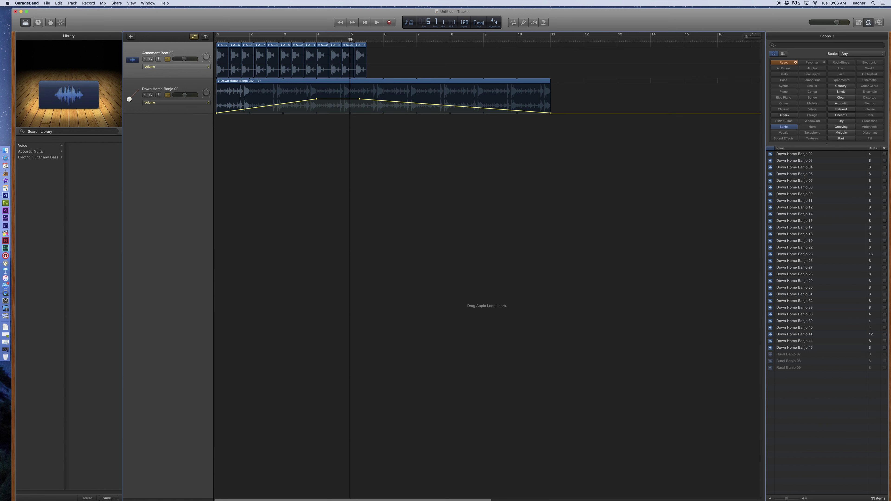
pyautogui.moveTo(350, 39); pyautogui.dragTo(376, 89)
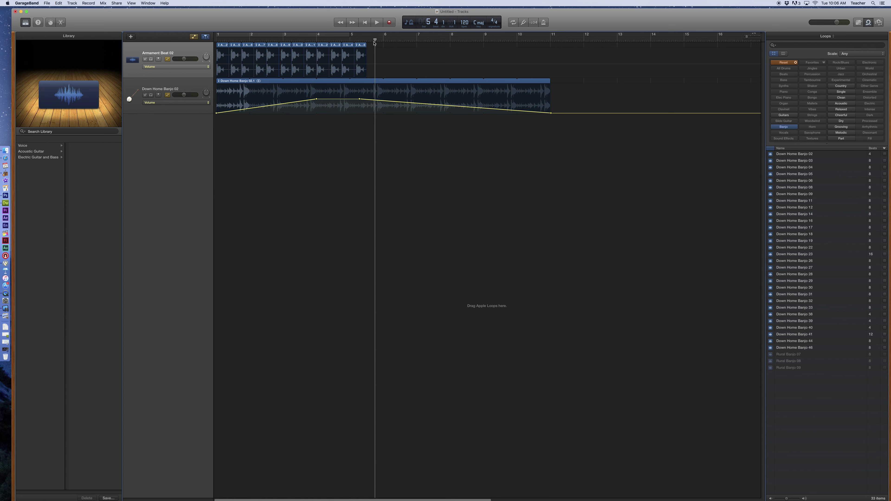
pyautogui.moveTo(375, 40); pyautogui.dragTo(283, 40)
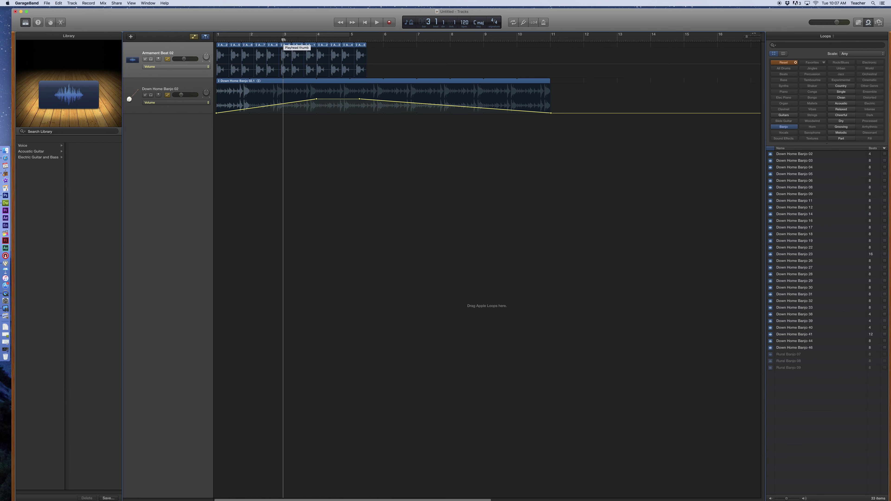
pyautogui.moveTo(283, 40); pyautogui.dragTo(216, 40)
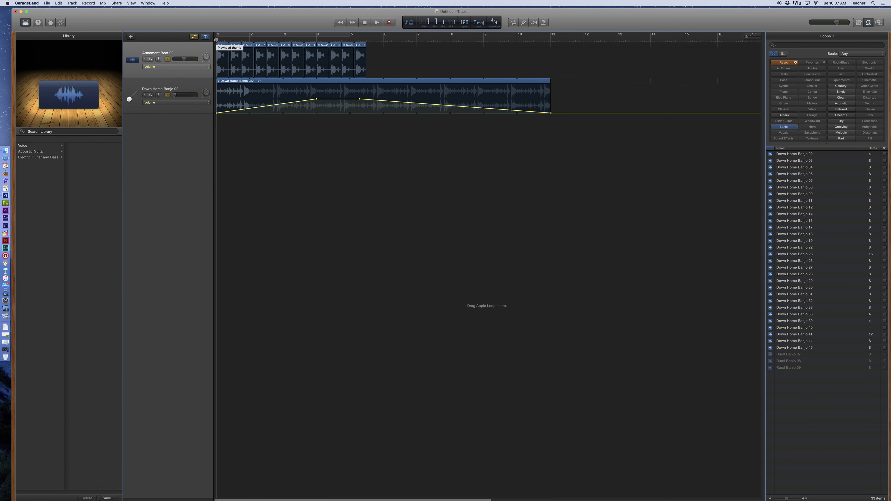
pyautogui.moveTo(217, 40); pyautogui.dragTo(342, 51)
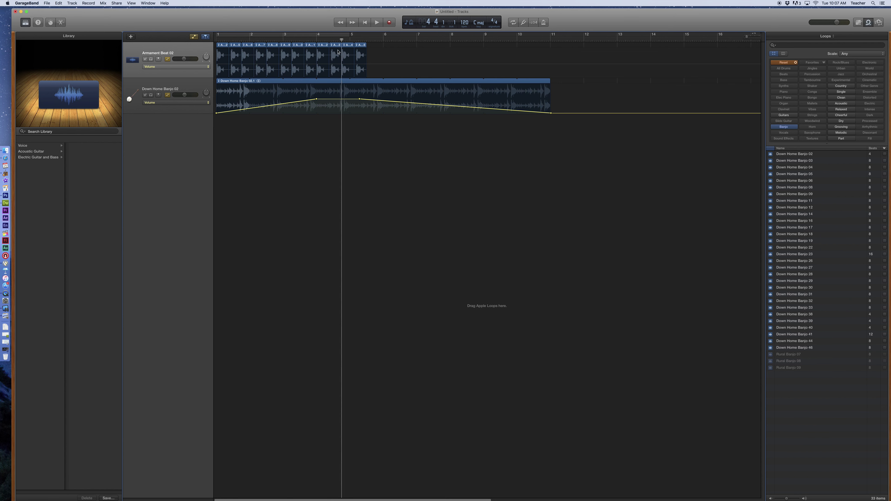